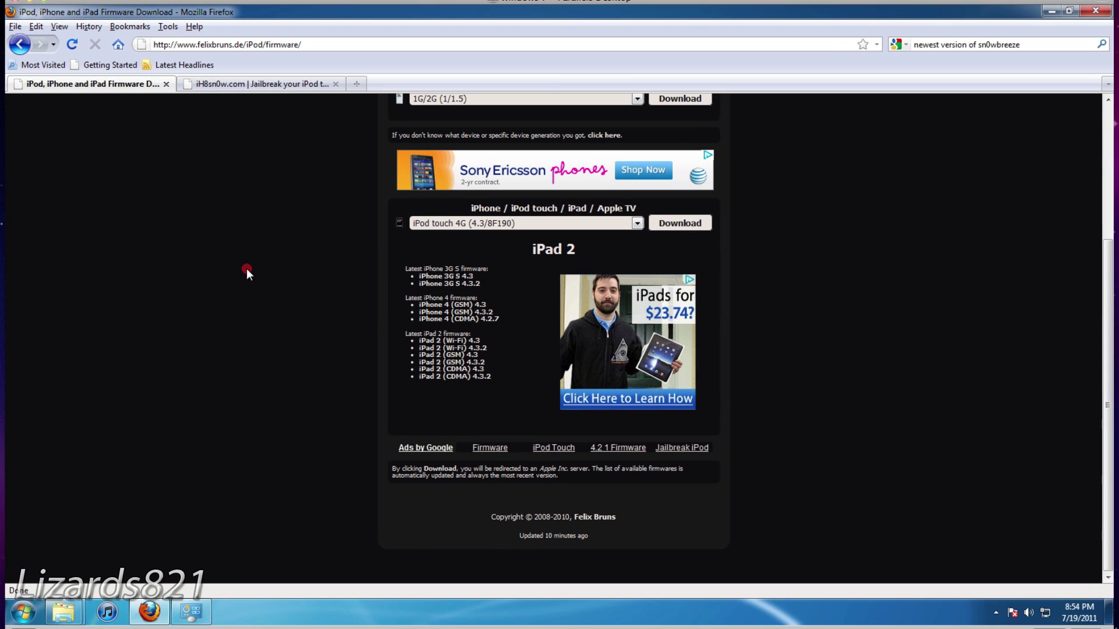
# Maximise the Windows VM, review iPod Touch 4 firmware 4.3.4 (8K2) in ipswDownloader, then minimise it
pyautogui.click(247, 270)
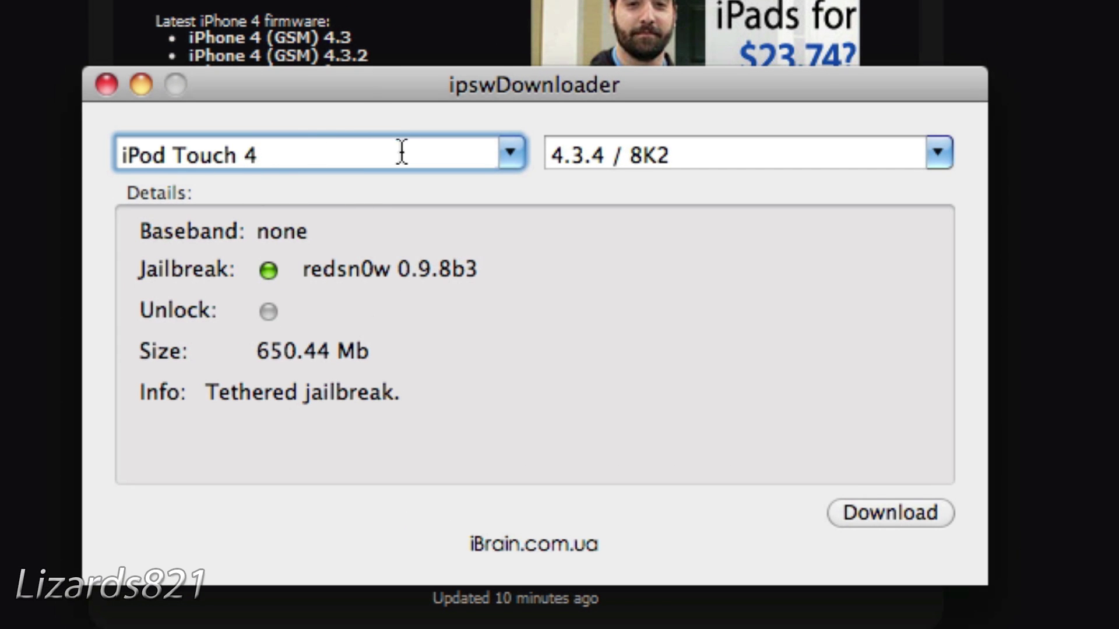
pyautogui.click(141, 85)
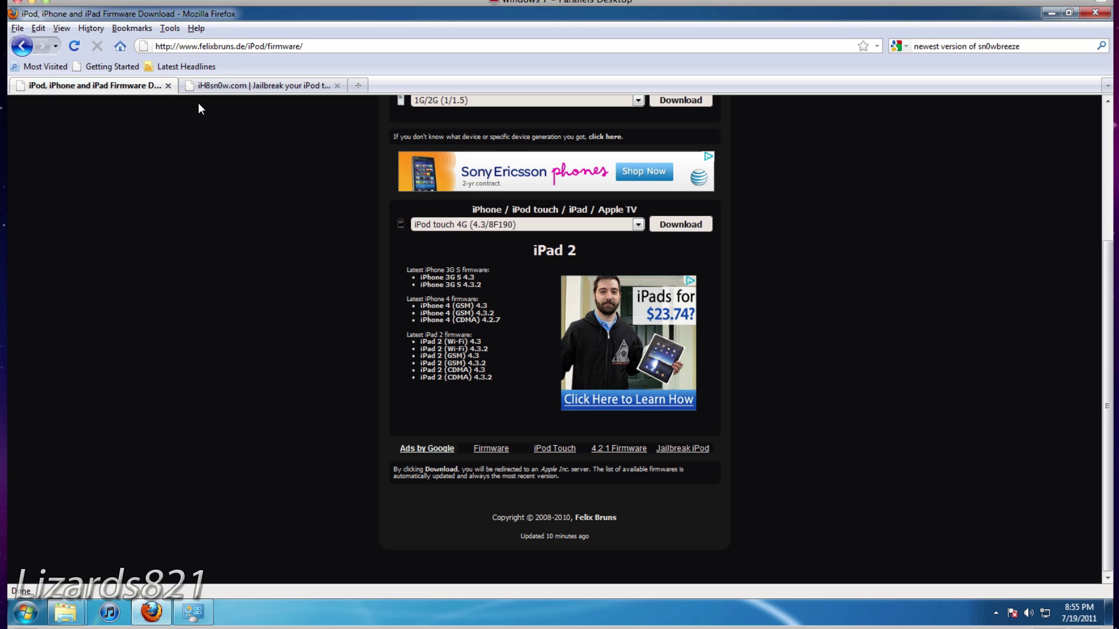
# Switch from Firefox's firmware download page to the Windows Control Panel
pyautogui.click(121, 464)
pyautogui.click(181, 617)
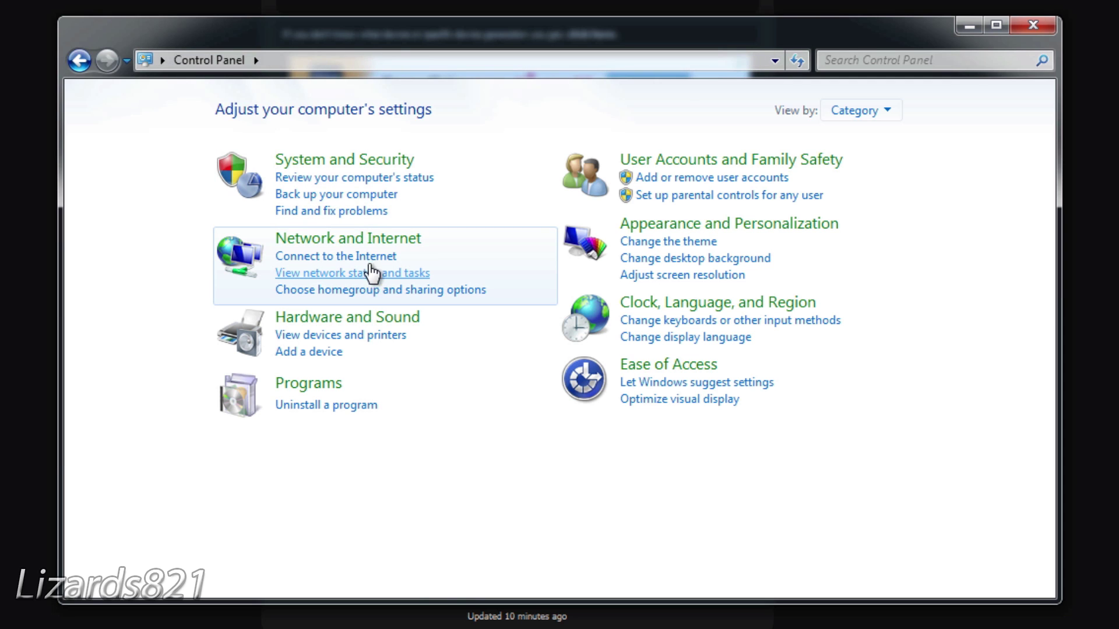
# Reach the firewall on/off page, select Turn off for both networks, then cancel so it stays On
pyautogui.click(303, 161)
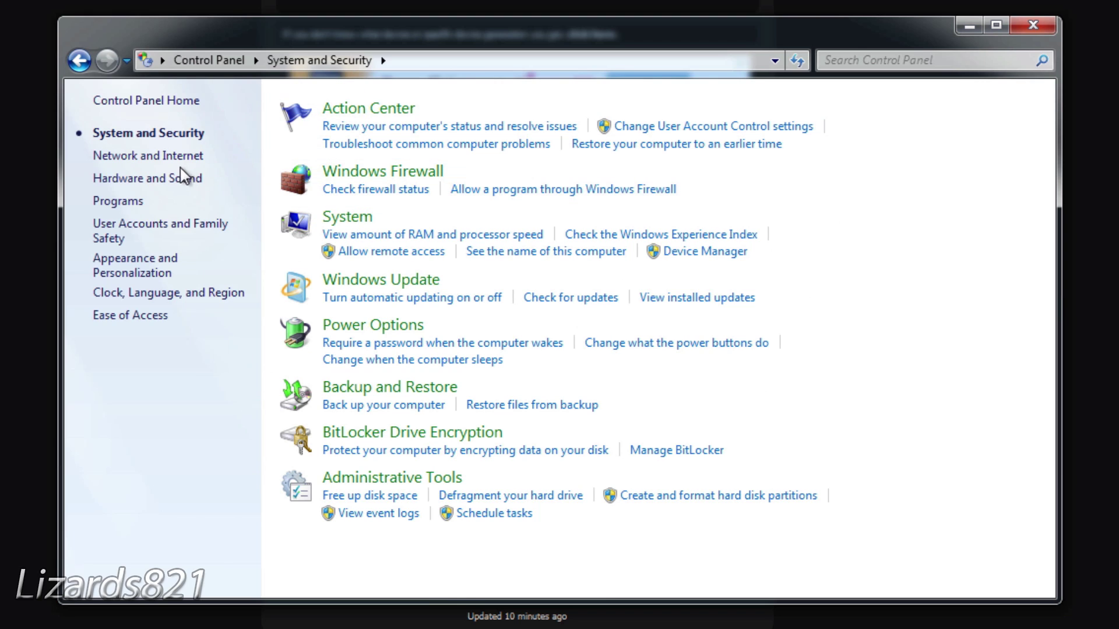
pyautogui.click(359, 174)
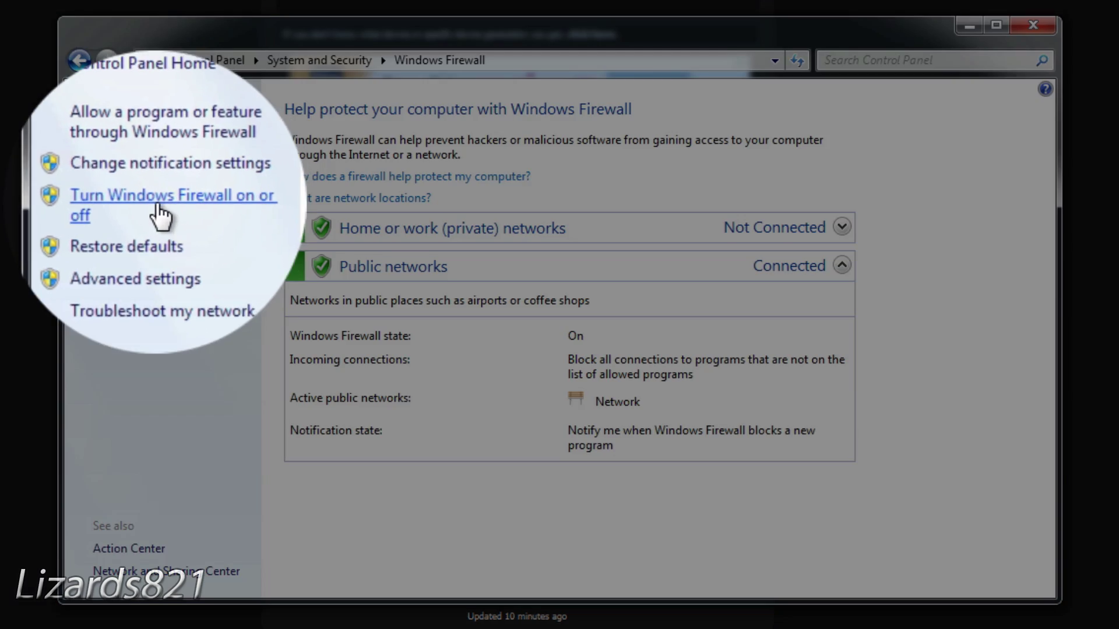
pyautogui.click(164, 212)
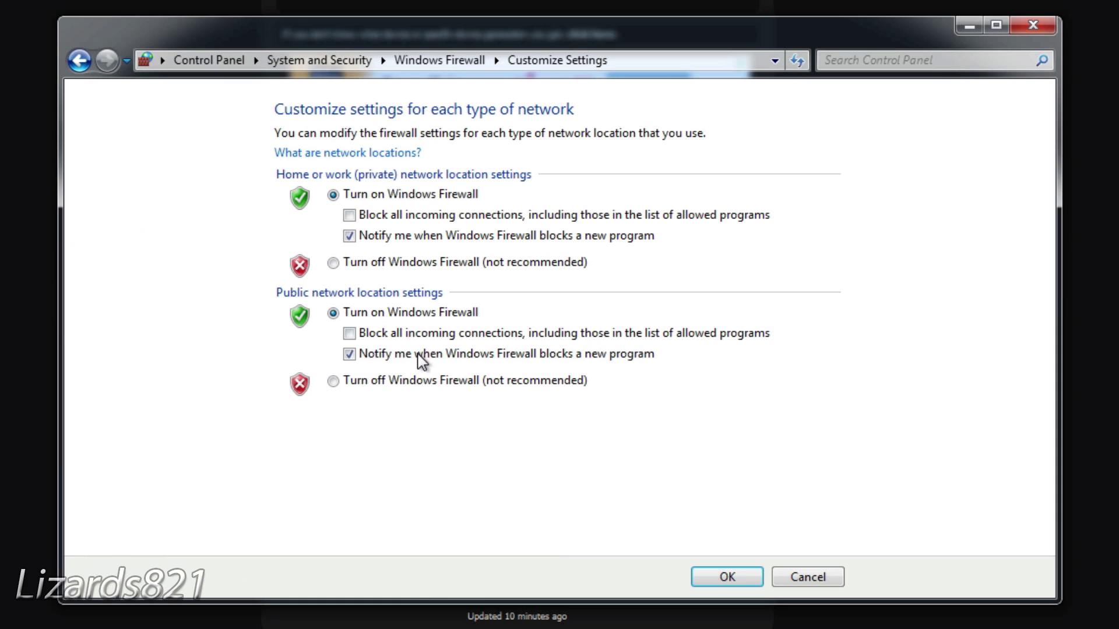
pyautogui.click(340, 380)
pyautogui.click(364, 267)
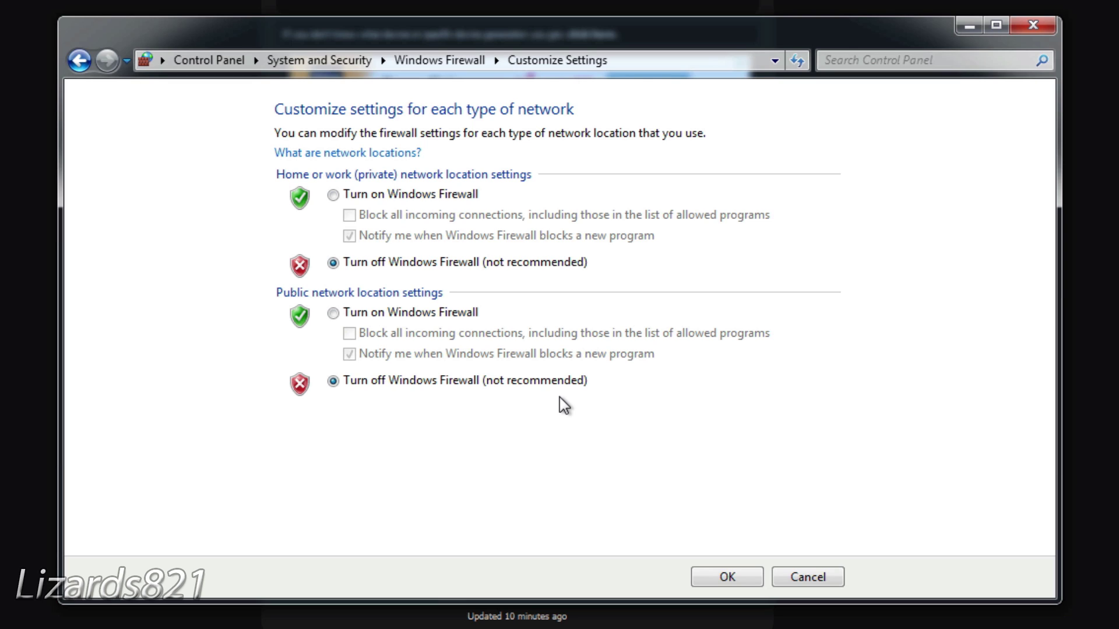
pyautogui.click(823, 576)
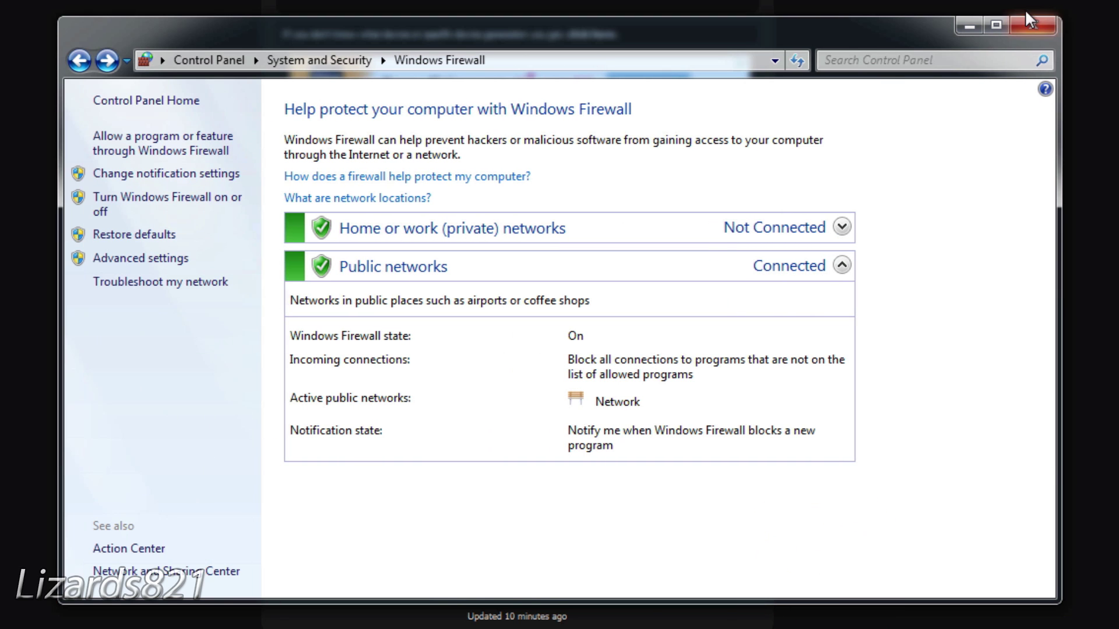
# Close the Firewall window and show The Firmware Umbrella blog's TinyUmbrella download links in Safari
pyautogui.click(1029, 19)
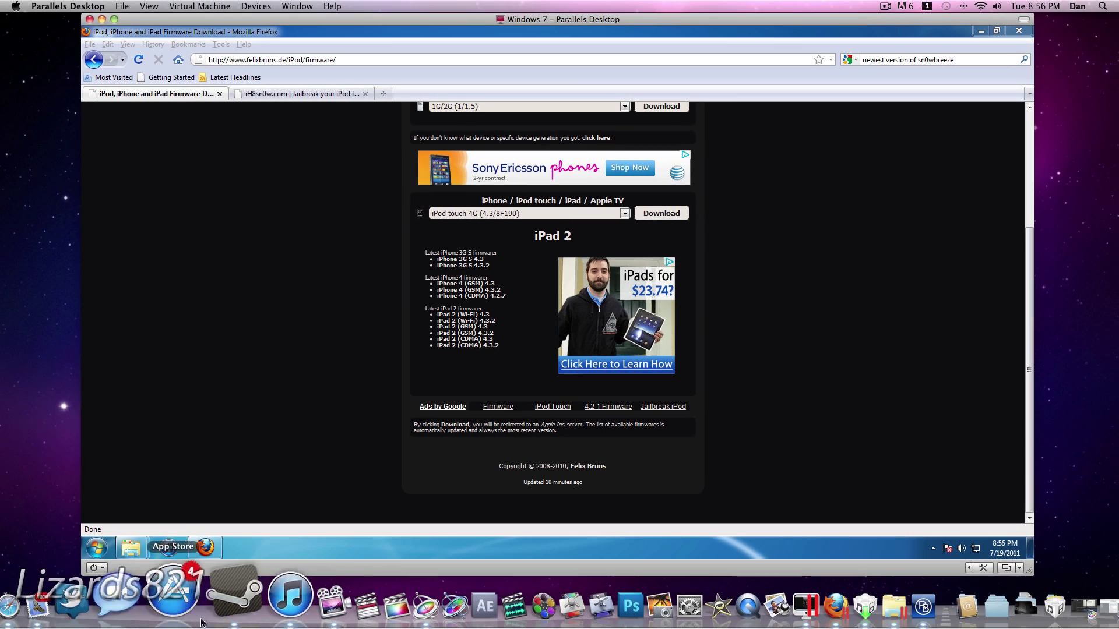
pyautogui.click(24, 606)
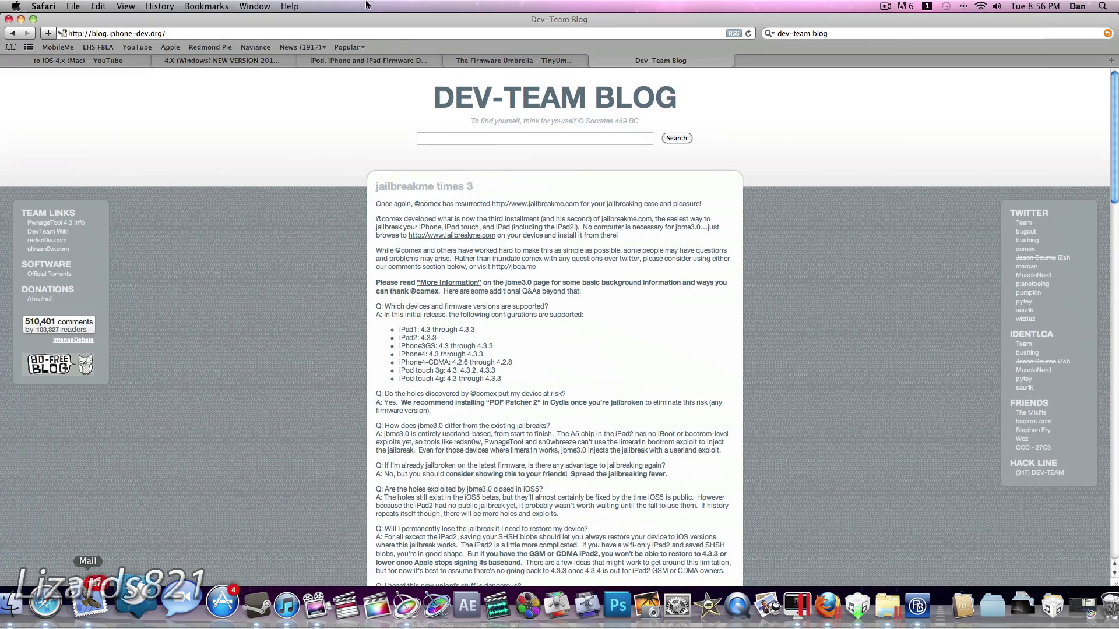
pyautogui.click(483, 61)
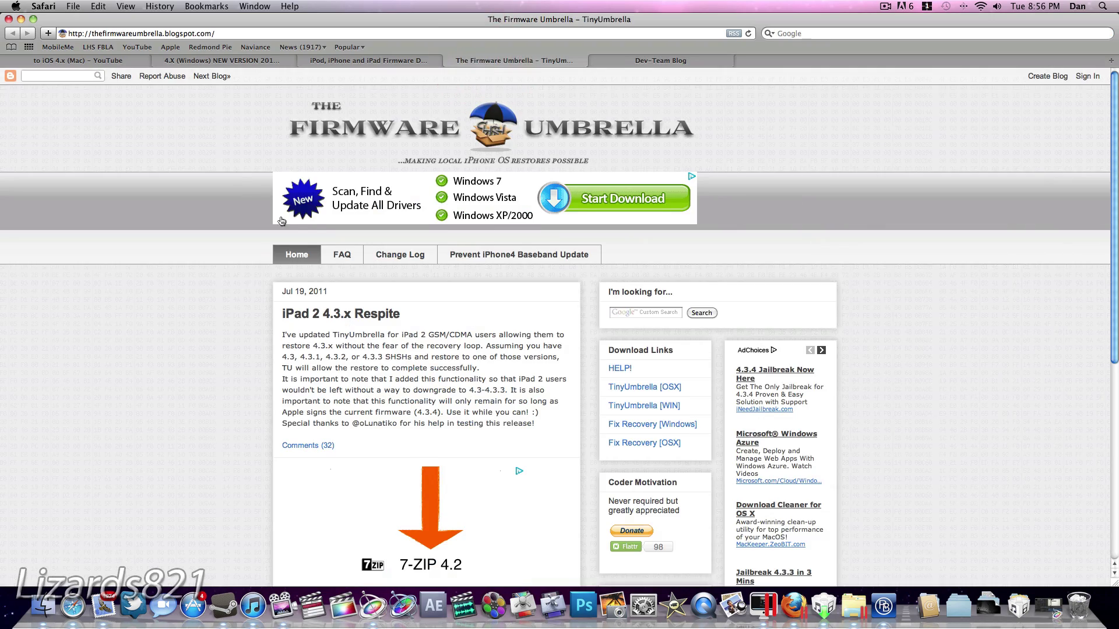
pyautogui.scroll(-5, 282, 221)
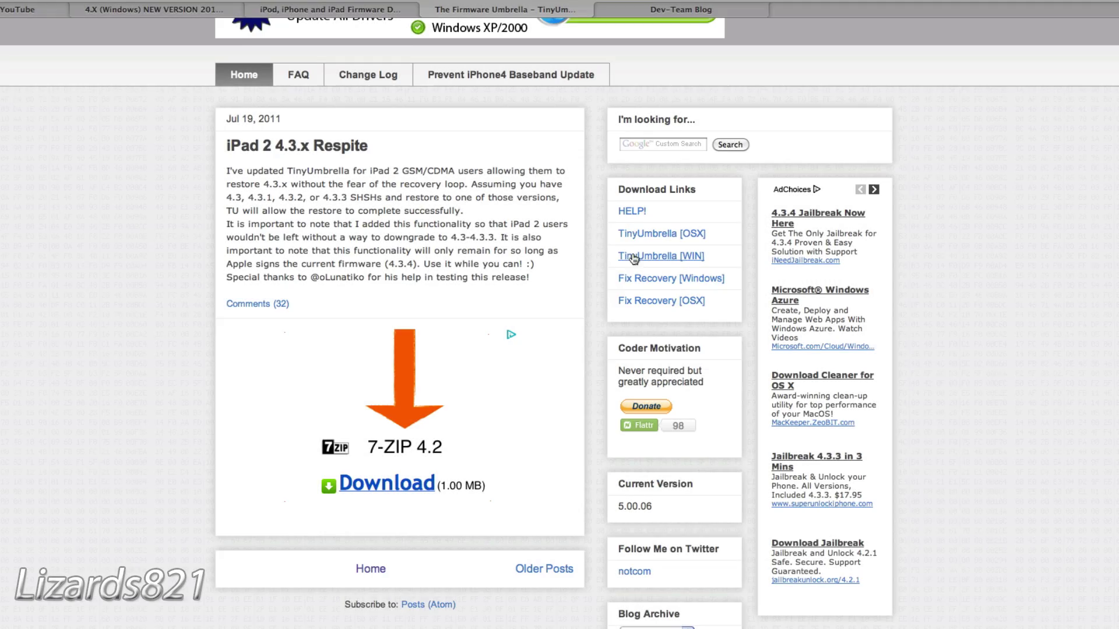
pyautogui.scroll(2, 648, 268)
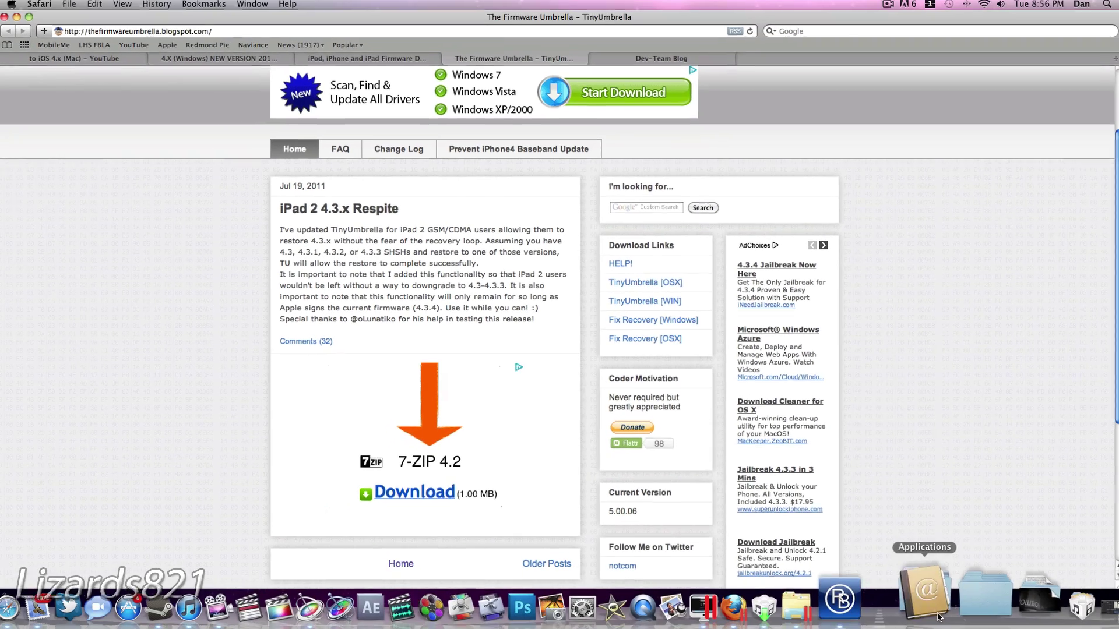
# Launch TinyUmbrella from the Dock's Applications stack
pyautogui.click(939, 615)
pyautogui.scroll(-5, 937, 454)
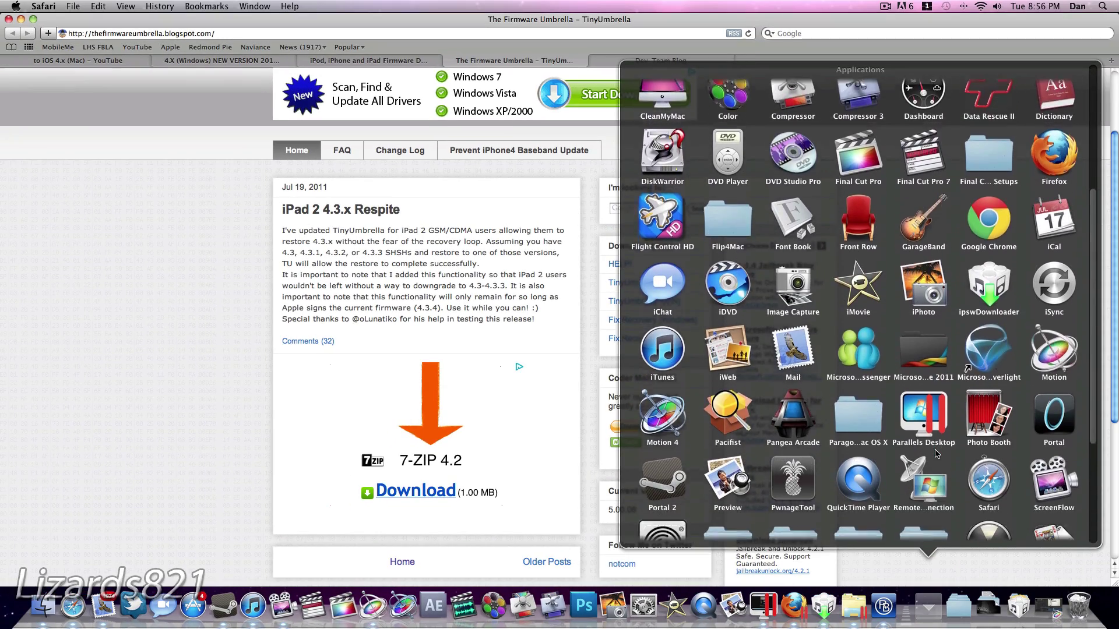
pyautogui.scroll(-4, 937, 454)
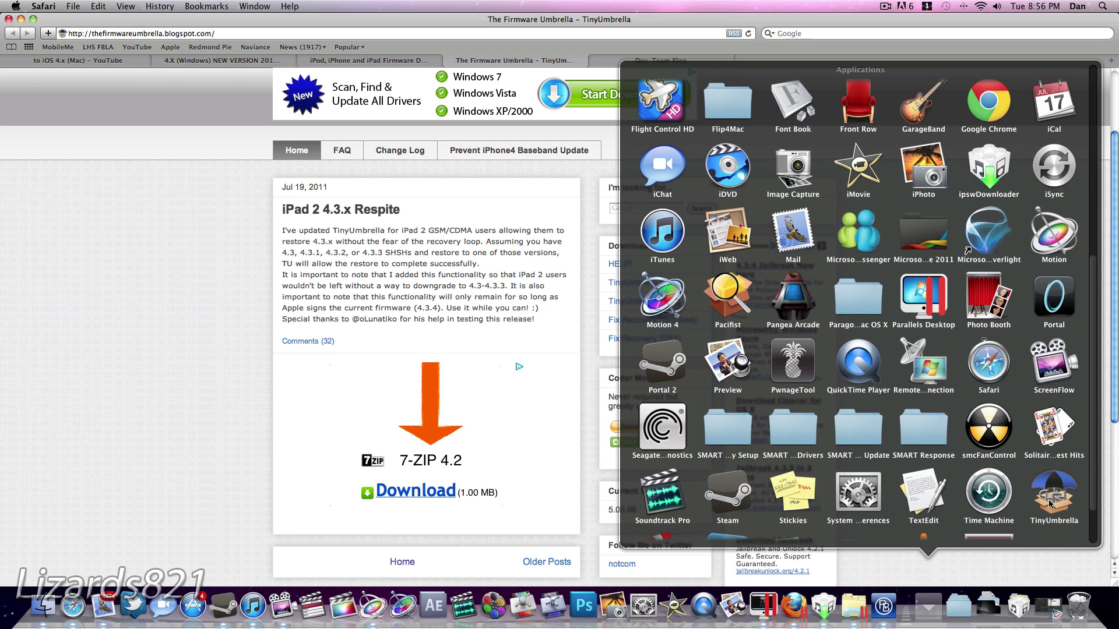
pyautogui.click(1035, 503)
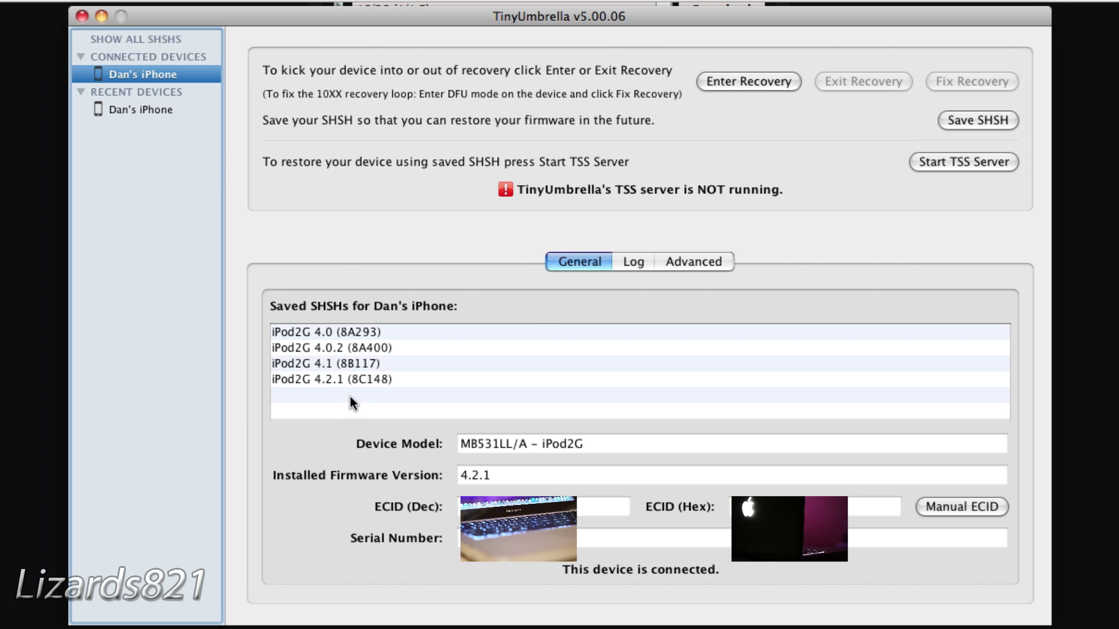
# Select the saved iPod2G 4.2.1 (8C148) SHSH and view the advanced settings' SHSH save folder
pyautogui.click(340, 379)
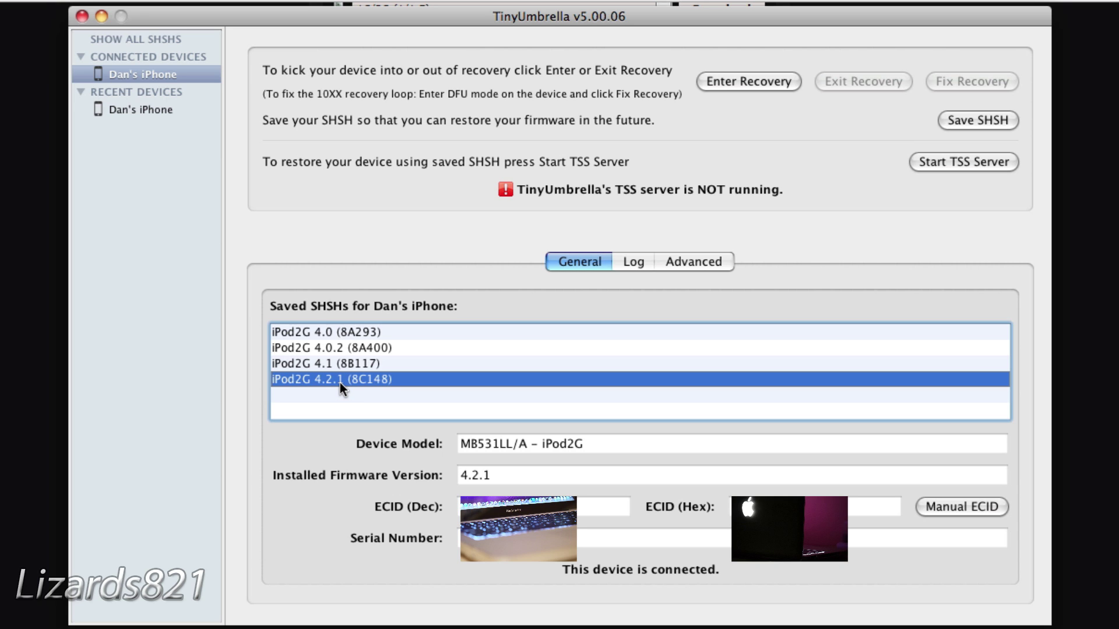
pyautogui.click(716, 261)
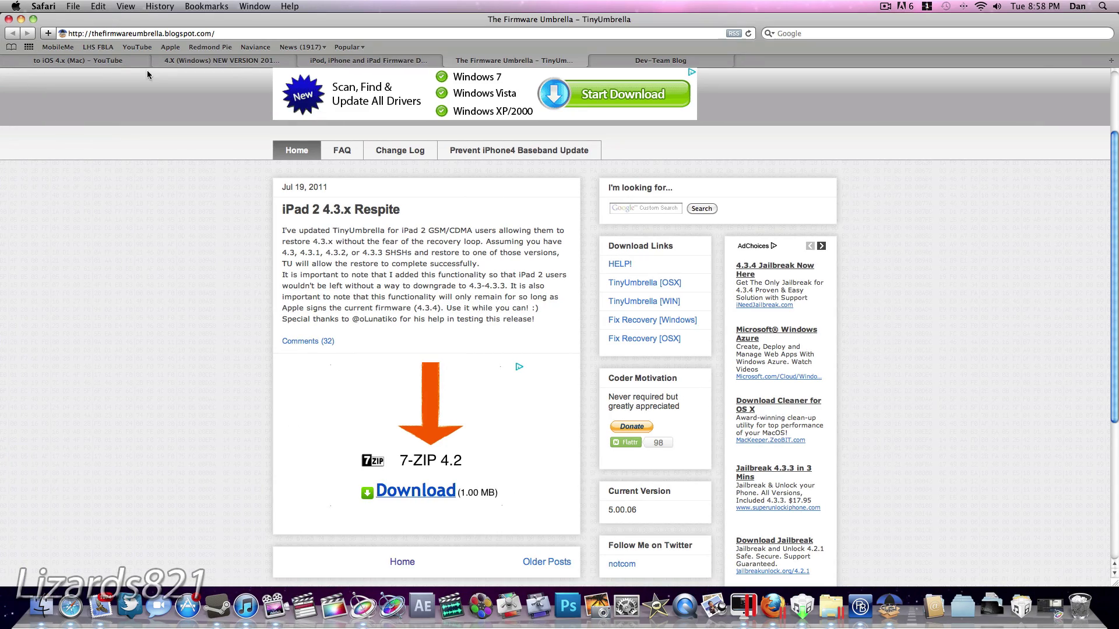
# Open the 4.X (Windows) downgrade video and select the gs.apple.com address lines in its description
pyautogui.click(186, 60)
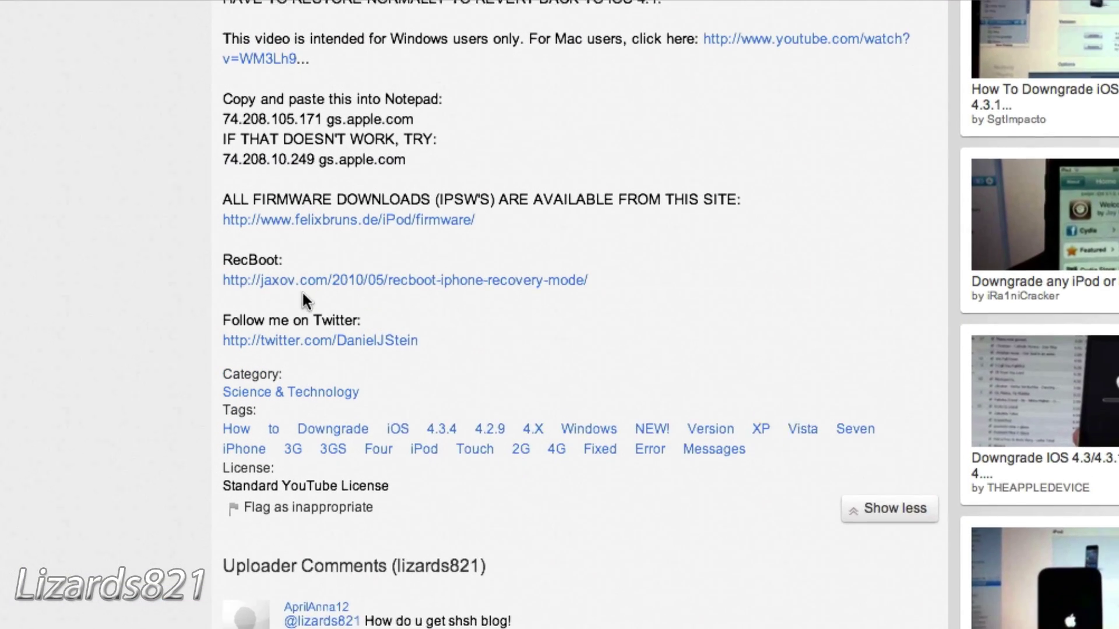
pyautogui.scroll(2, 318, 303)
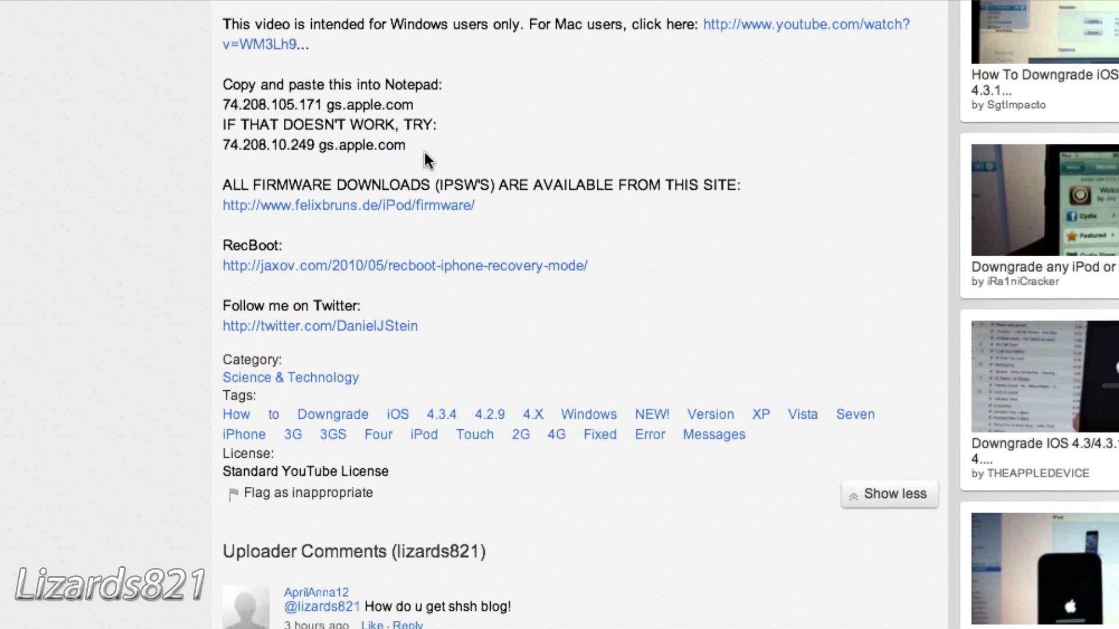
pyautogui.moveTo(424, 149); pyautogui.dragTo(214, 104)
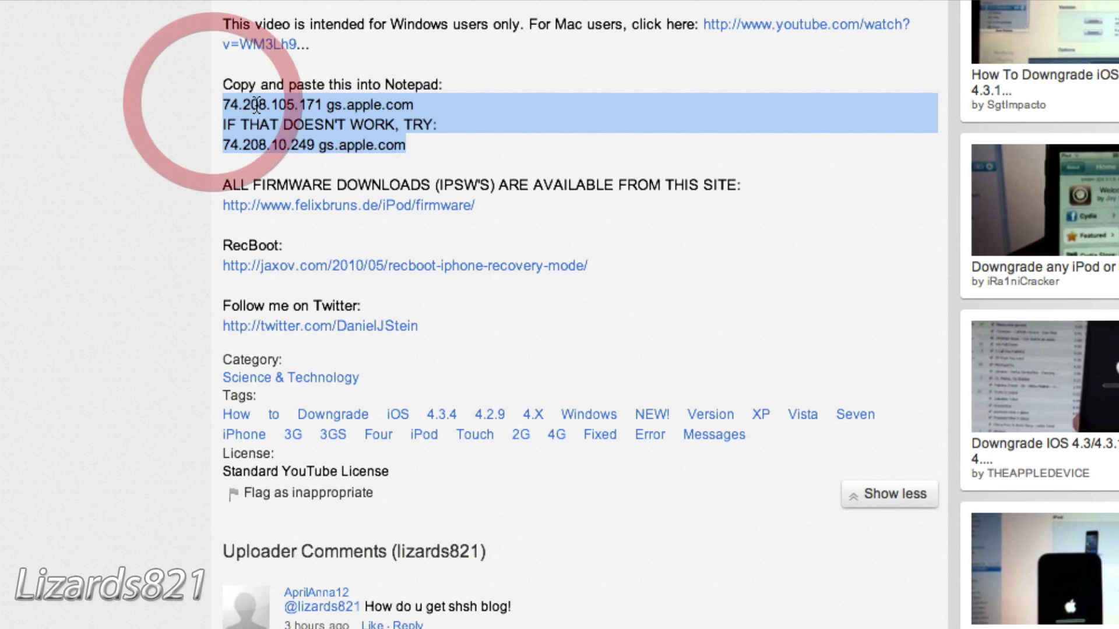
pyautogui.moveTo(466, 172); pyautogui.dragTo(215, 100)
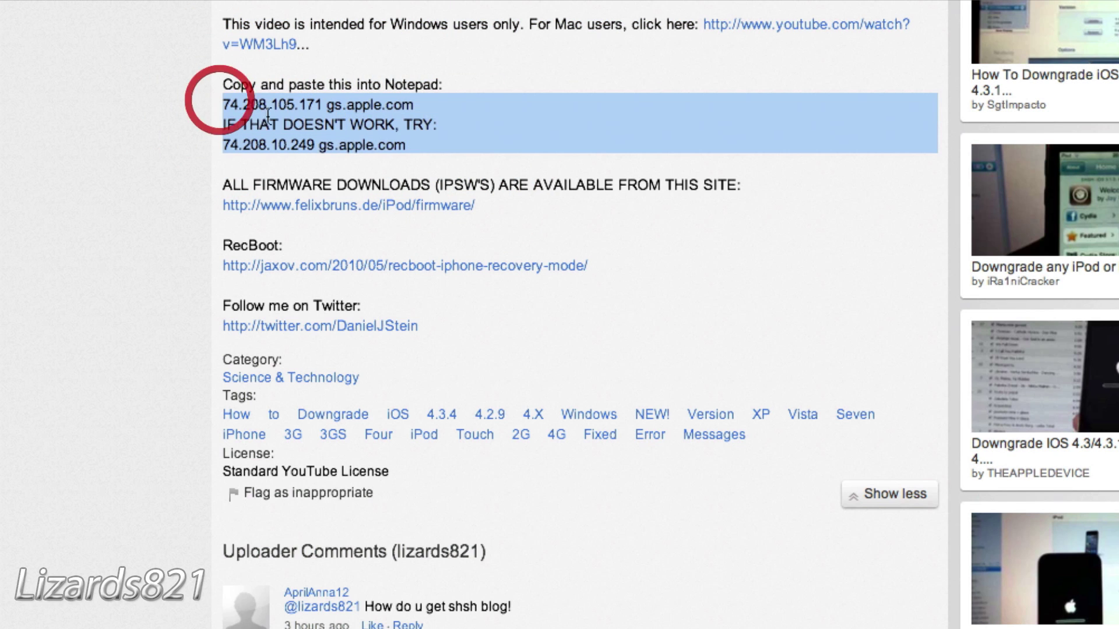
pyautogui.click(361, 130)
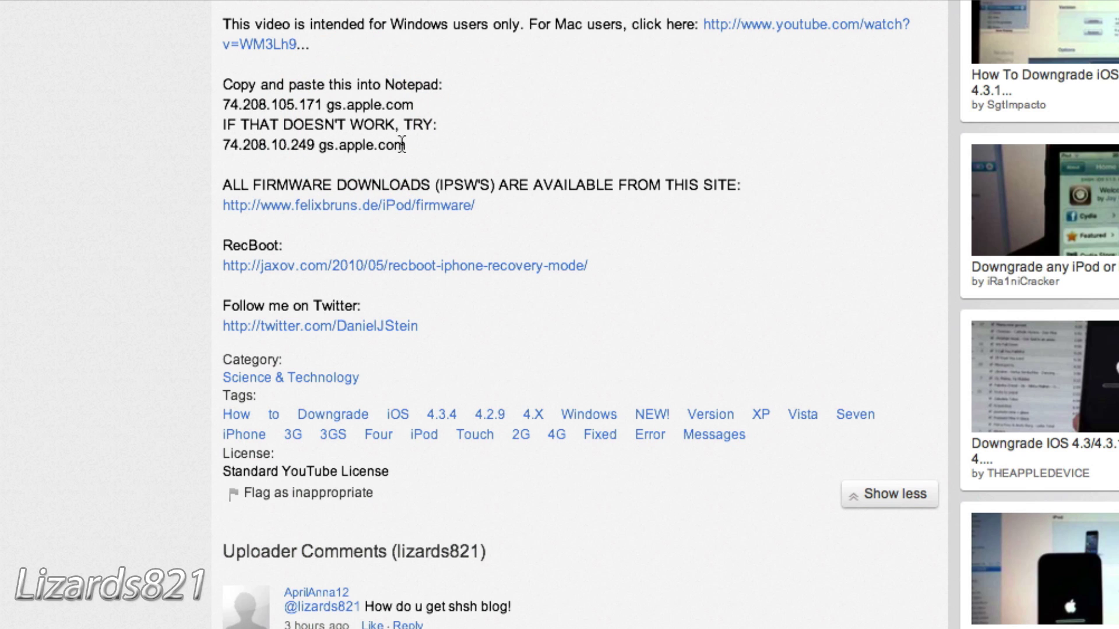
pyautogui.moveTo(432, 149); pyautogui.dragTo(216, 107)
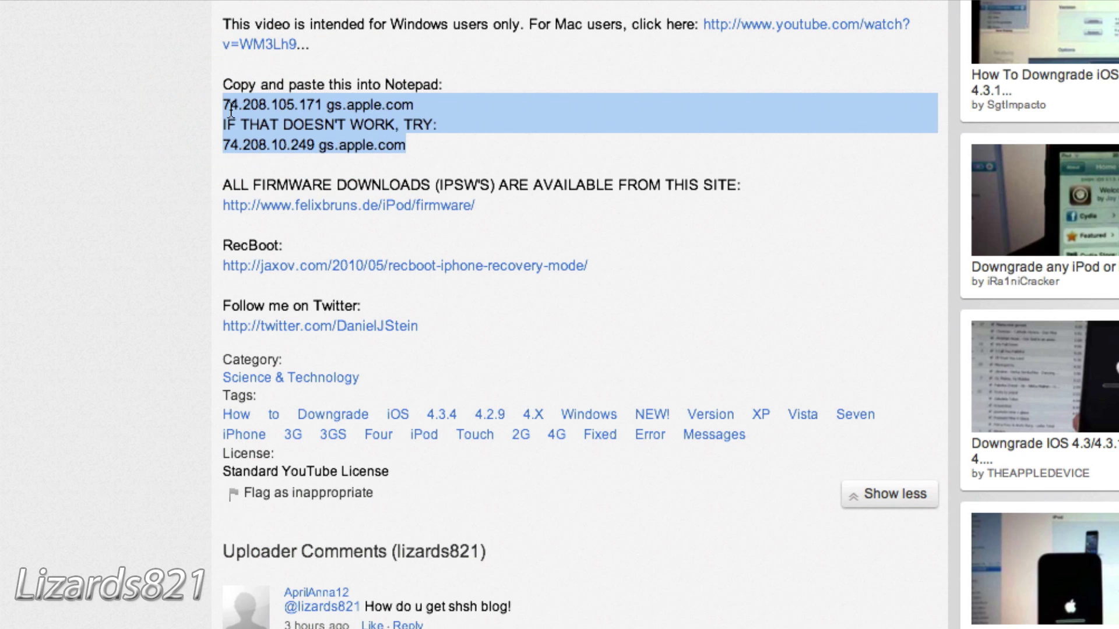
pyautogui.click(228, 111)
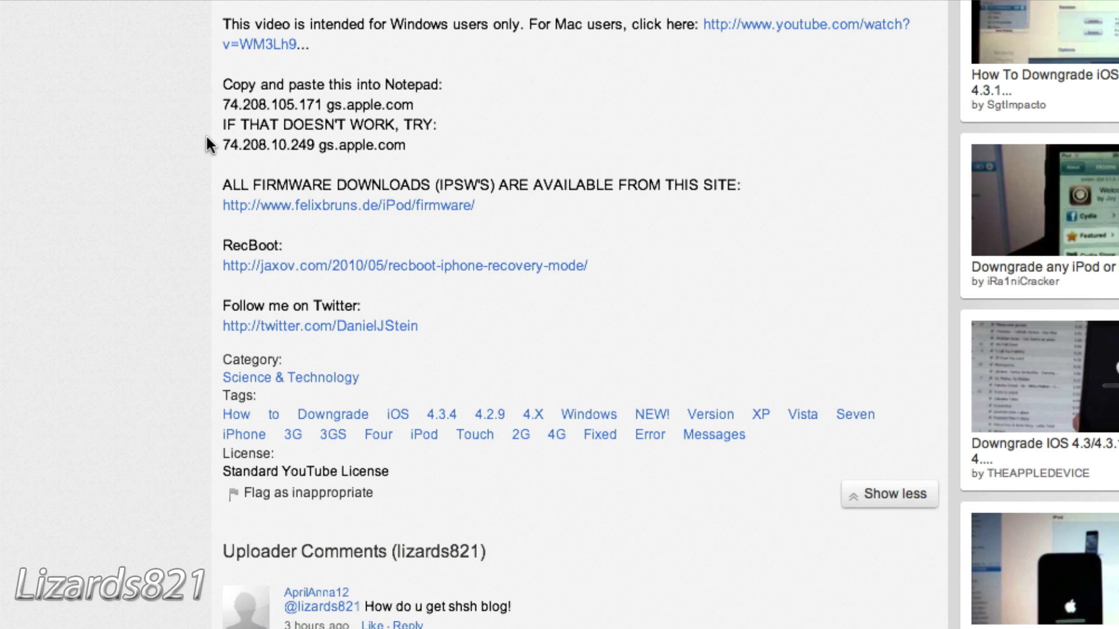
# Select the hosts line '74.208.105.171 gs.apple.com' in the video description
pyautogui.click(211, 141)
pyautogui.click(223, 147)
pyautogui.click(224, 107)
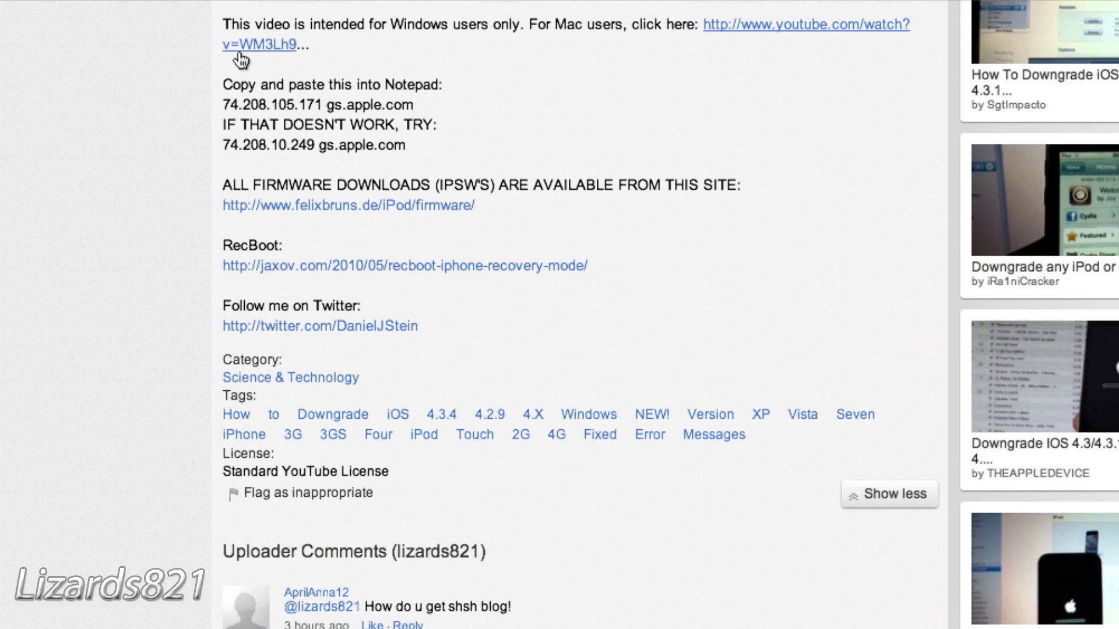
pyautogui.moveTo(224, 108); pyautogui.dragTo(402, 104)
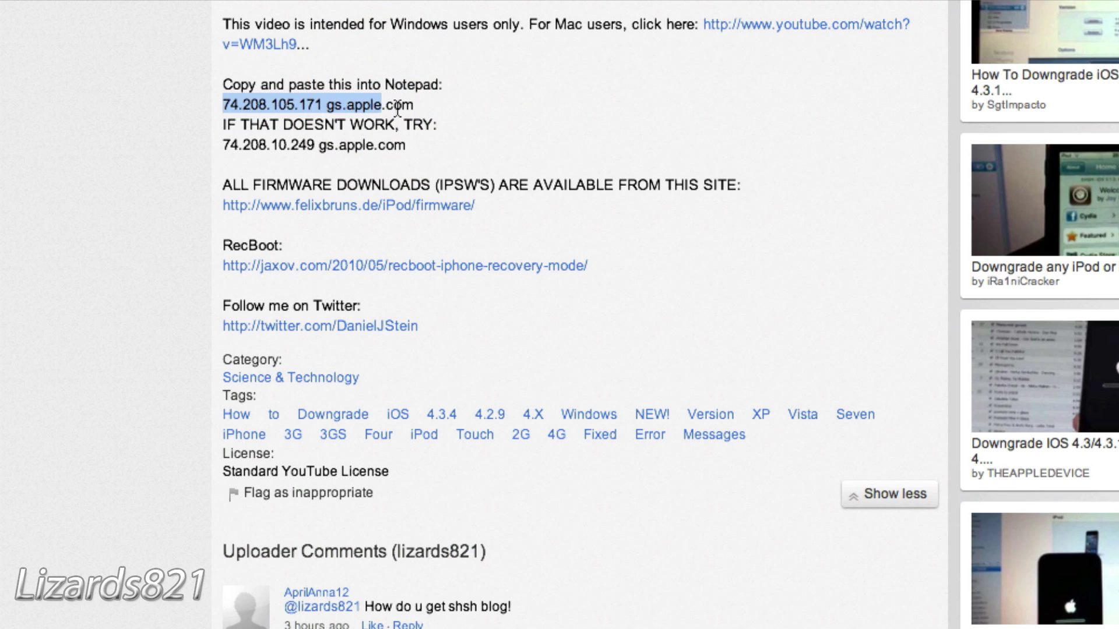
pyautogui.click(437, 143)
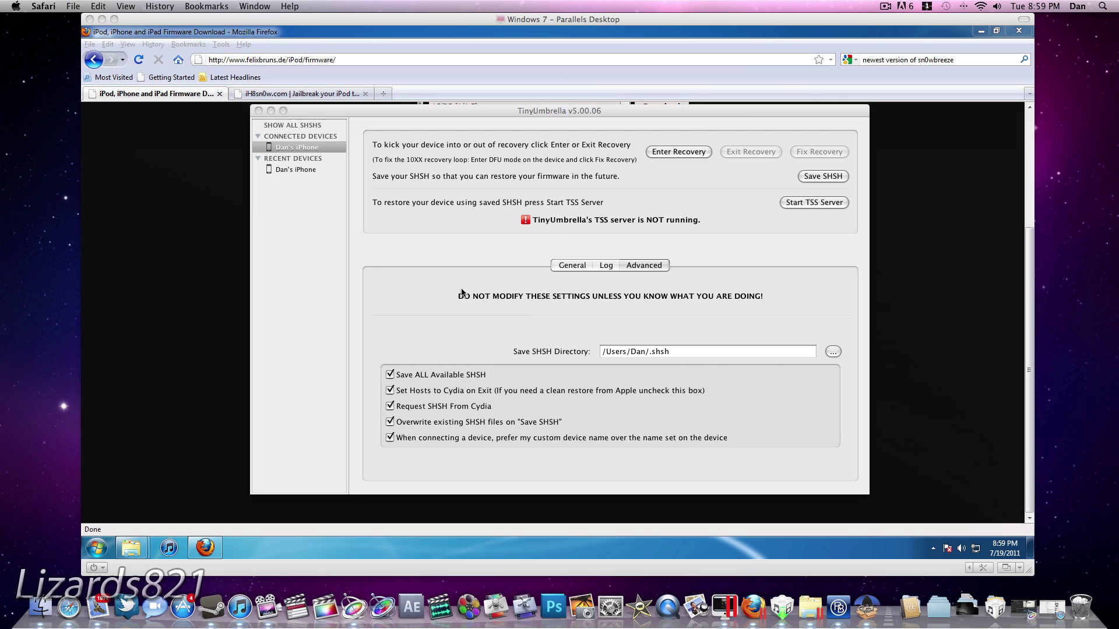
# Activate the TinyUmbrella window and close it
pyautogui.click(523, 316)
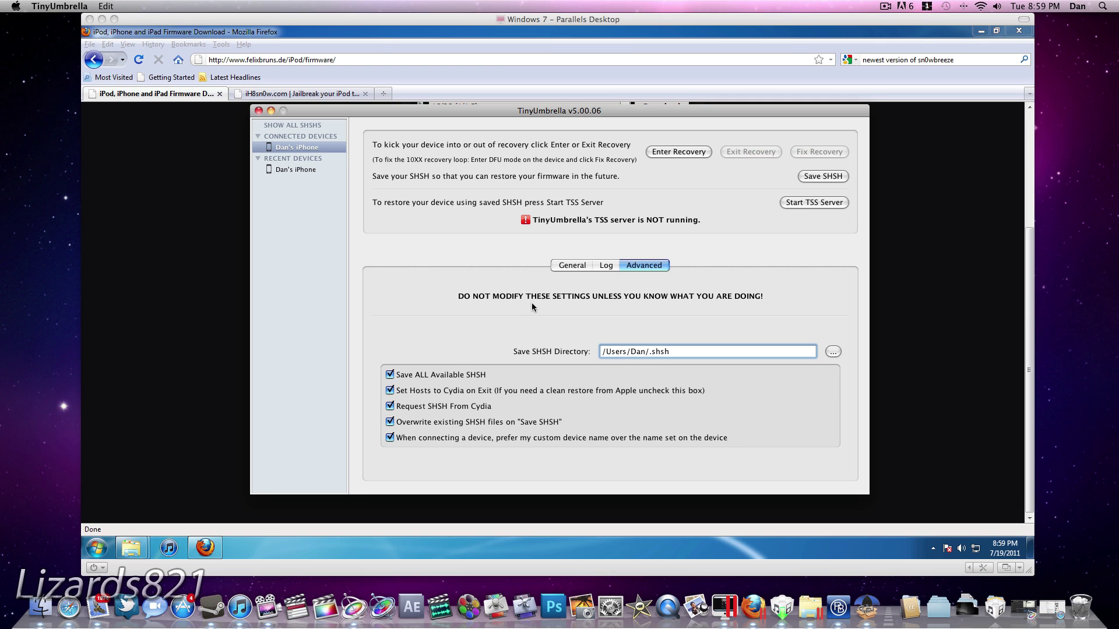
pyautogui.click(259, 110)
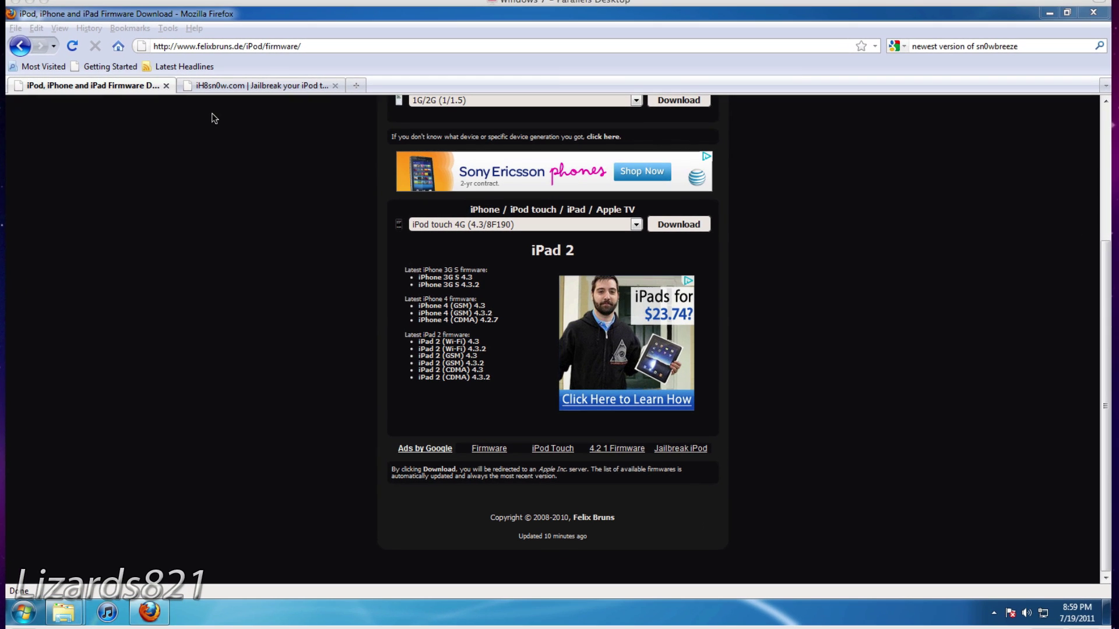
# Activate Firefox and switch to the iH8sn0w.com tab offering sn0wbreeze 2.7
pyautogui.click(256, 120)
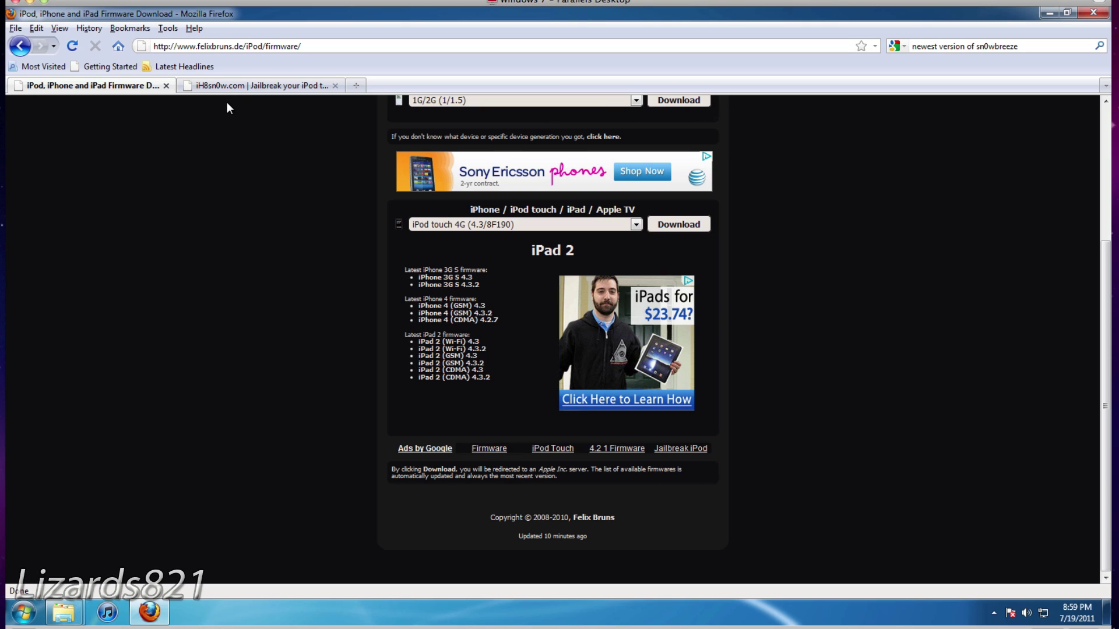
pyautogui.click(233, 85)
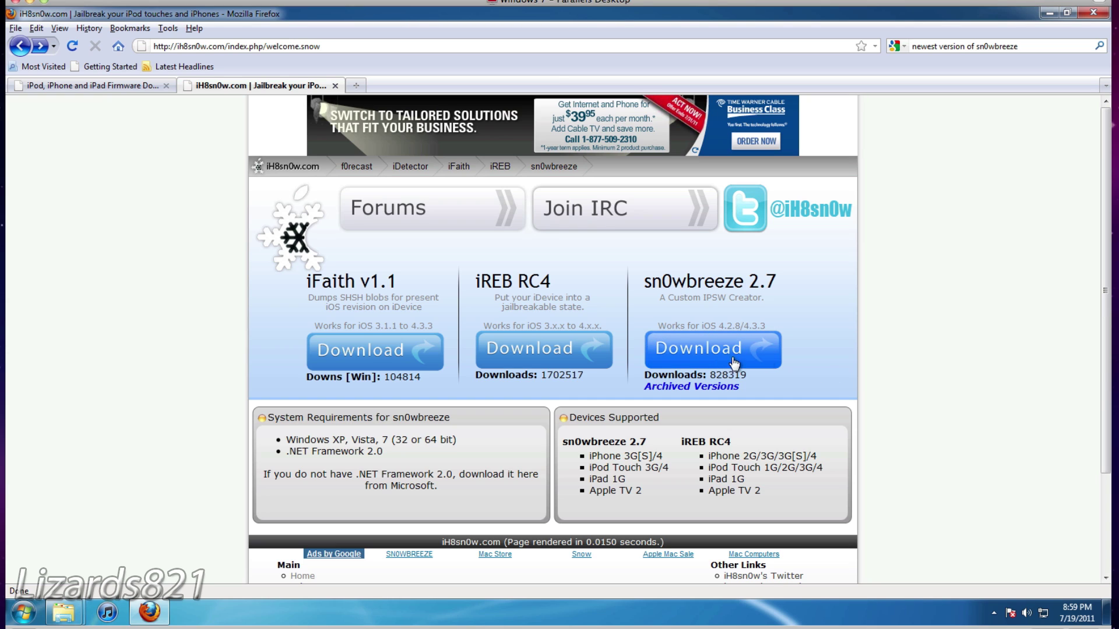
# Open the sn0wbreeze-v2.7.3 folder in Explorer and run sn0wbreeze-v2.7.3.exe despite the security warning
pyautogui.click(57, 618)
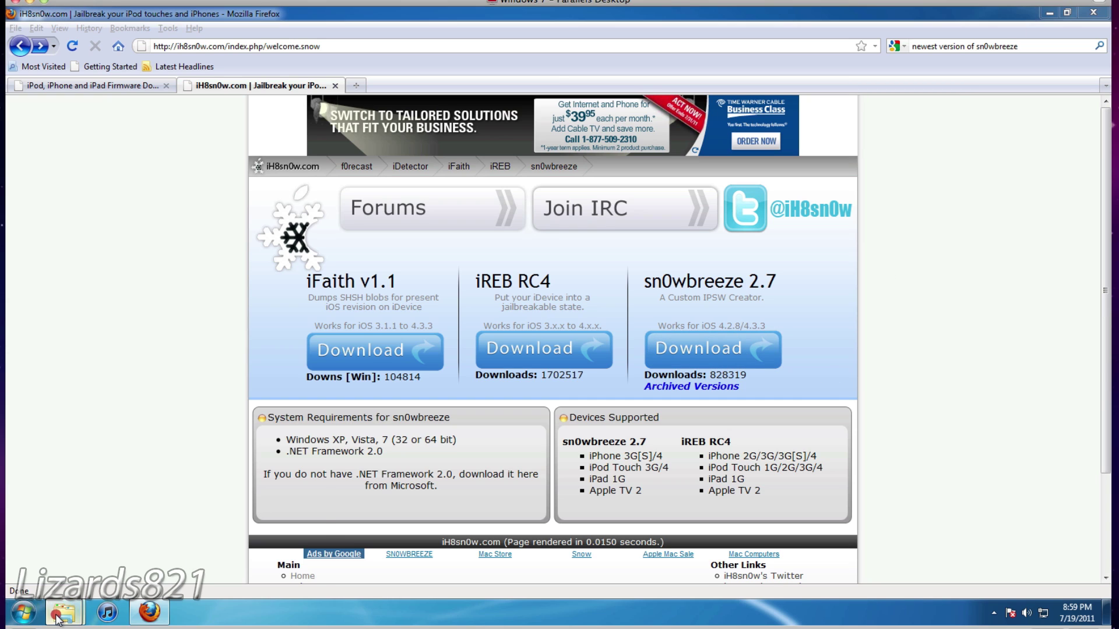
pyautogui.click(211, 545)
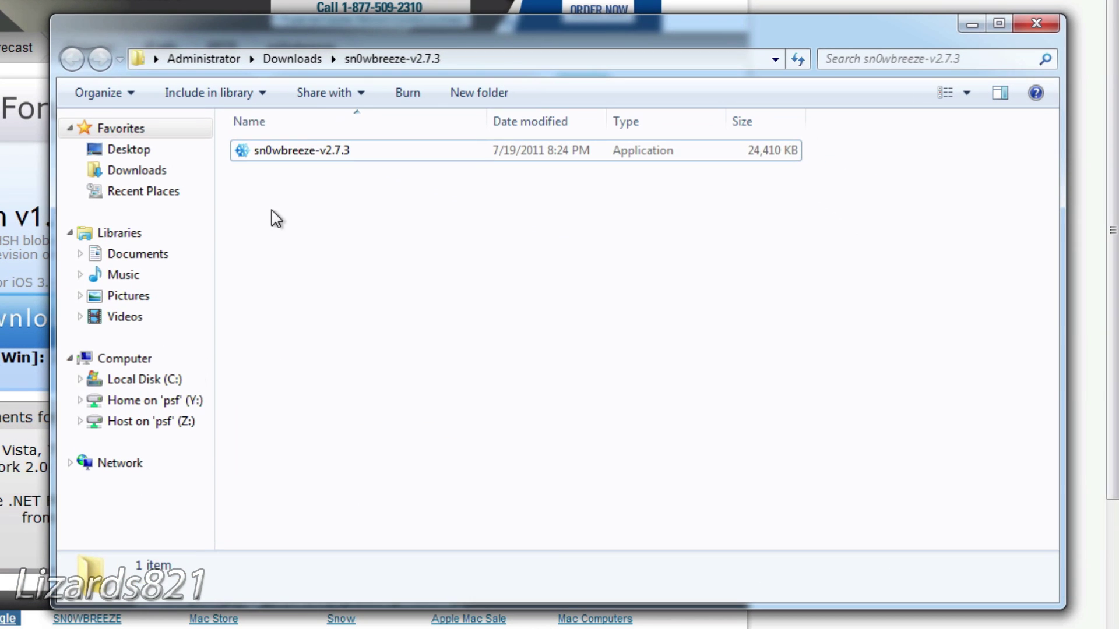
pyautogui.doubleClick(306, 152)
pyautogui.click(345, 280)
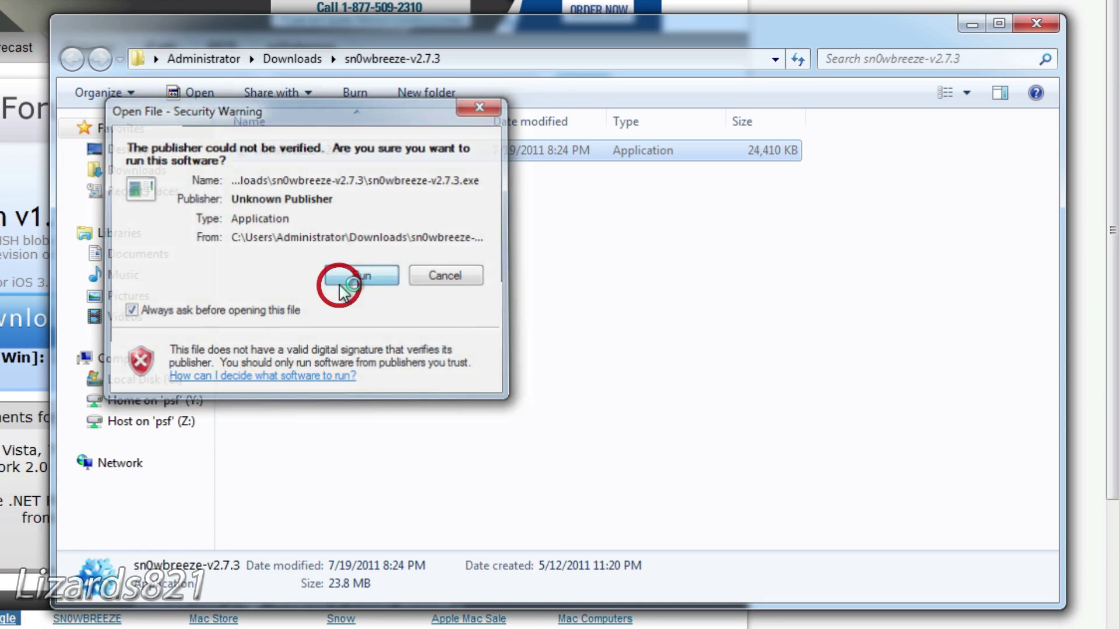